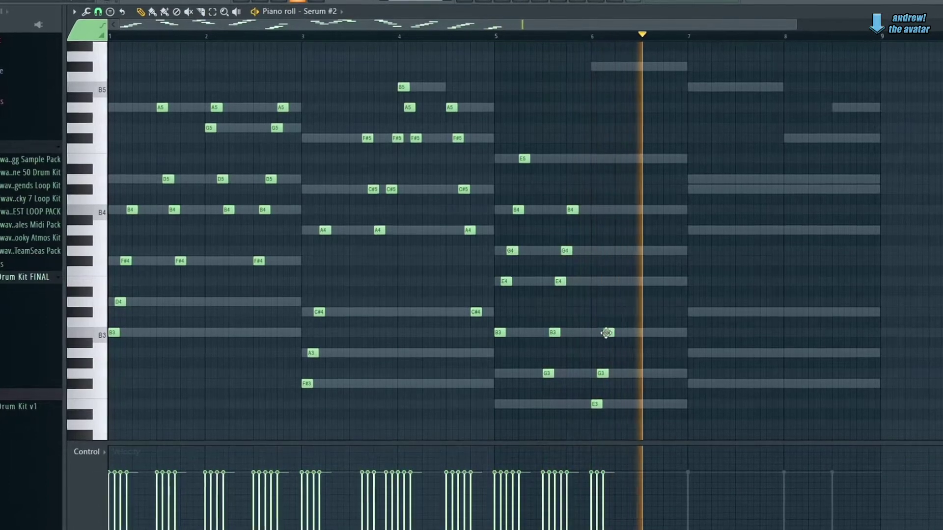
Complete the Serum #2 arpeggio from bar 6 through bar 8, closing on A4, and lengthen the last note of each run
click(606, 333)
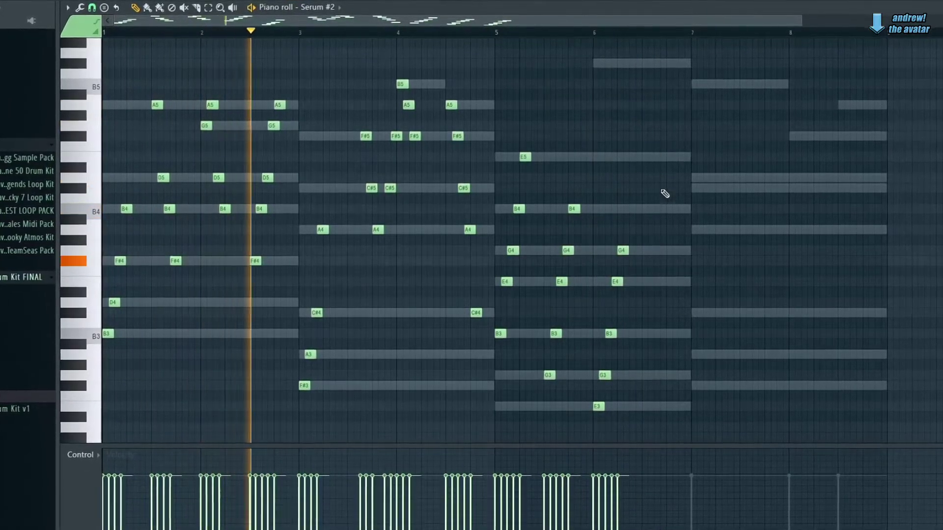
click(646, 157)
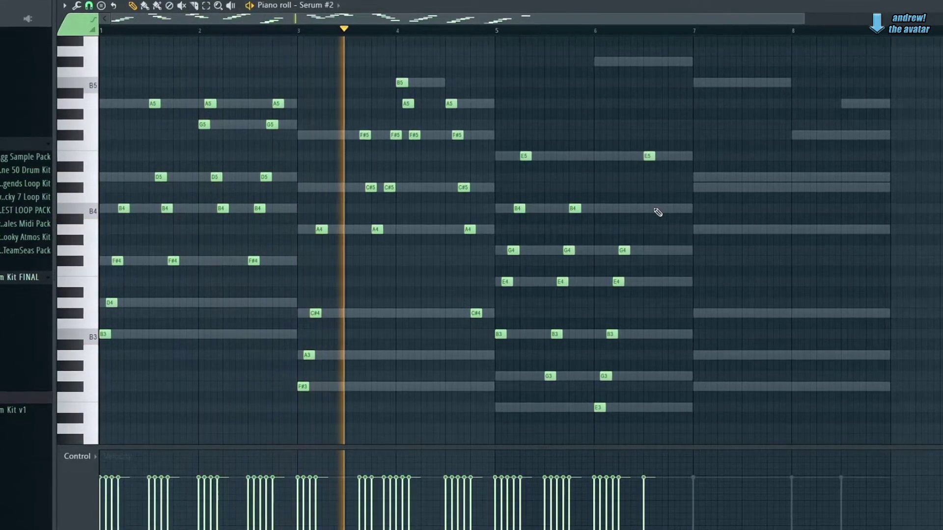
click(650, 209)
click(659, 250)
click(666, 282)
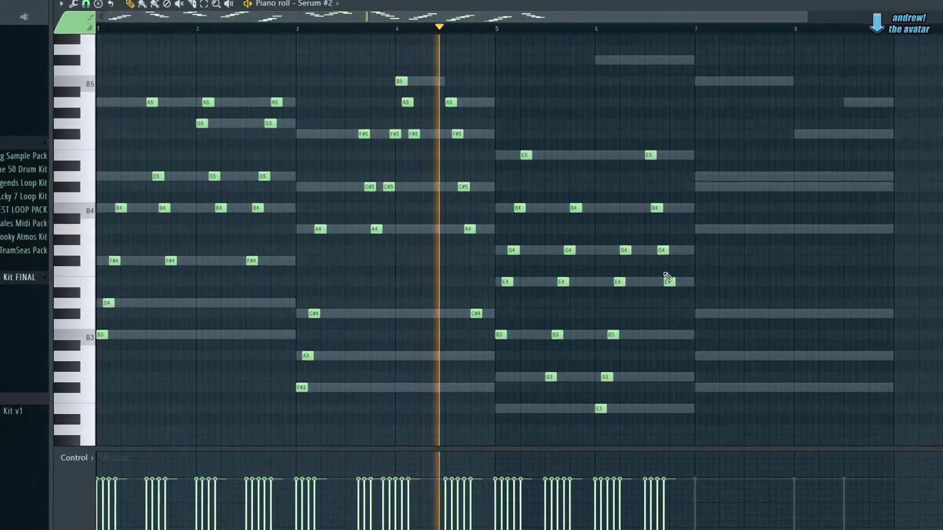
click(674, 251)
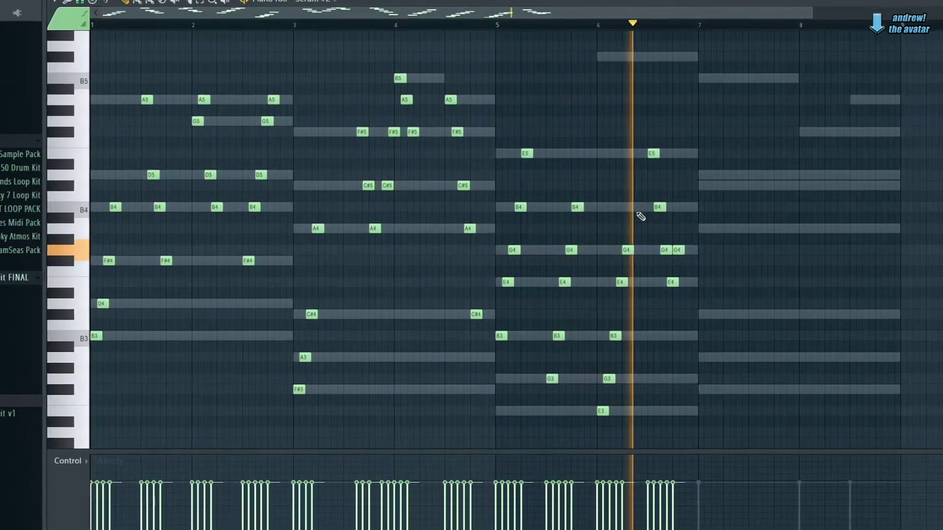
key(space)
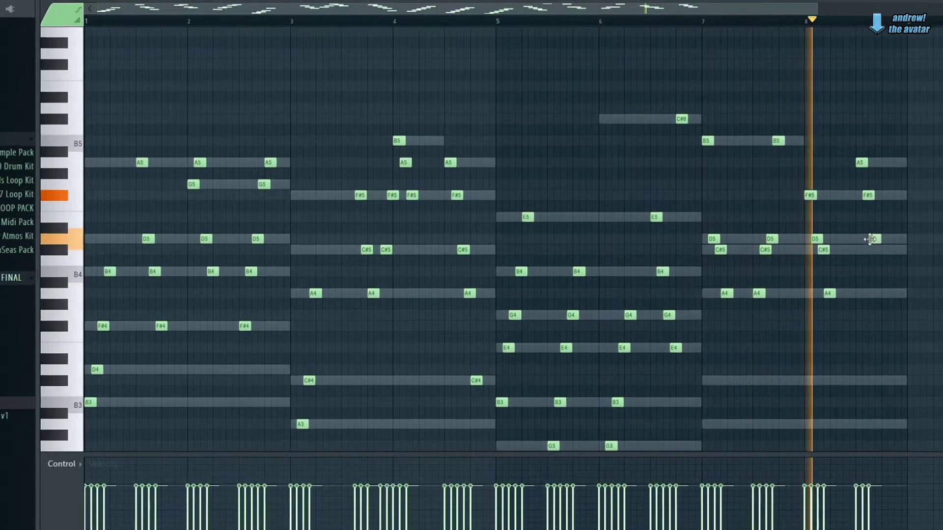
click(882, 293)
key(space)
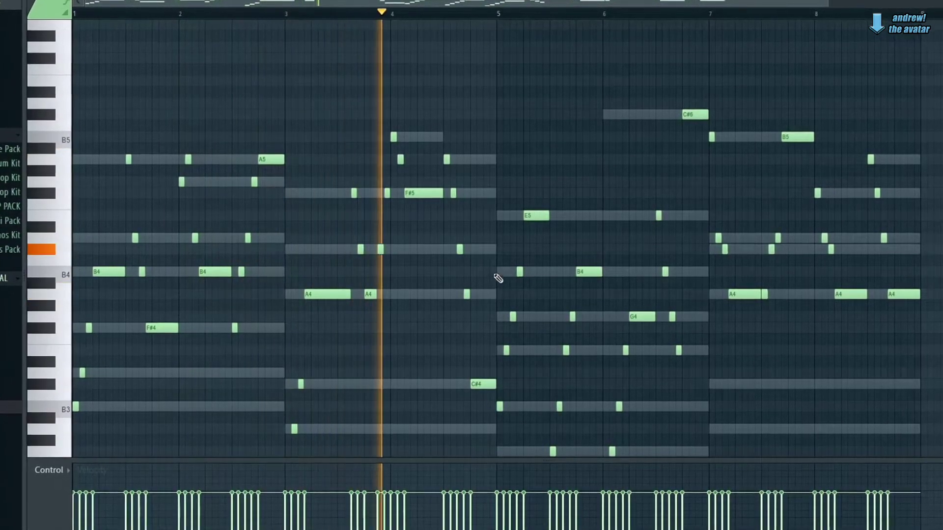
Transpose the whole arpeggio up two octaves so that its first note starts on B5
scroll(497, 285, down, 3)
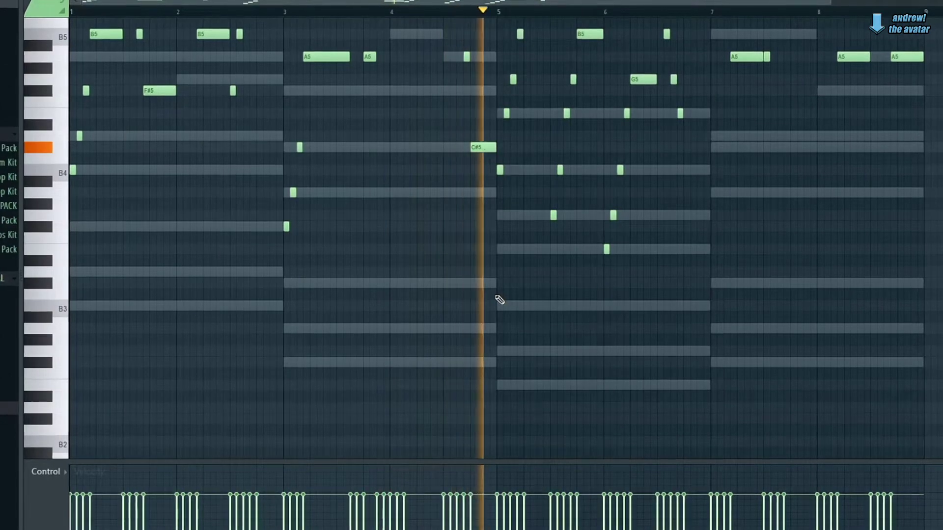
scroll(452, 227, up, 3)
scroll(452, 228, up, 3)
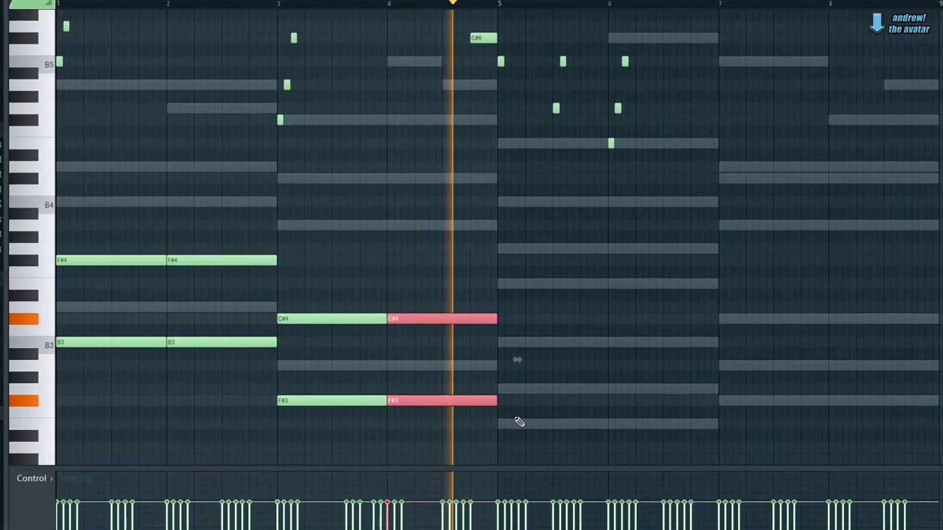
Add one-bar E3 and B3 notes in bar 5 and duplicate the pair into bar 6
click(502, 424)
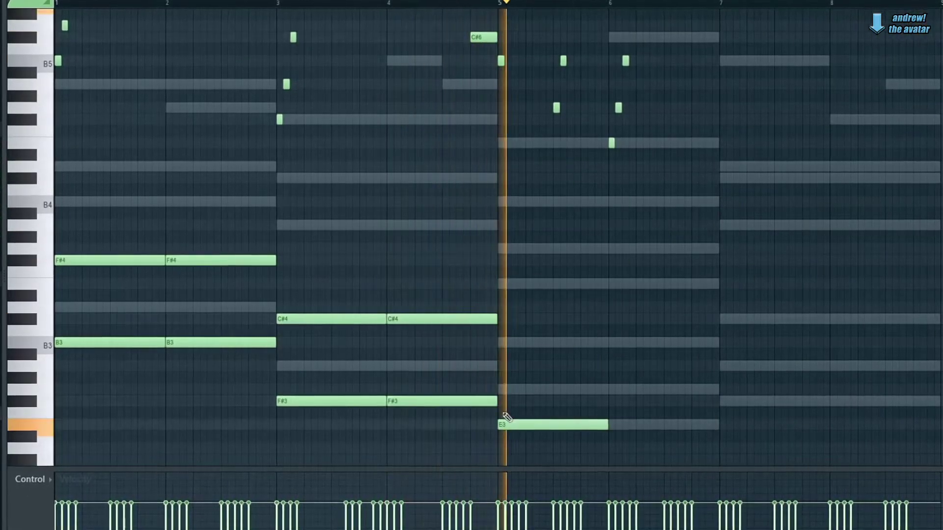
click(501, 342)
drag(579, 322, 601, 435)
key(ctrl+b)
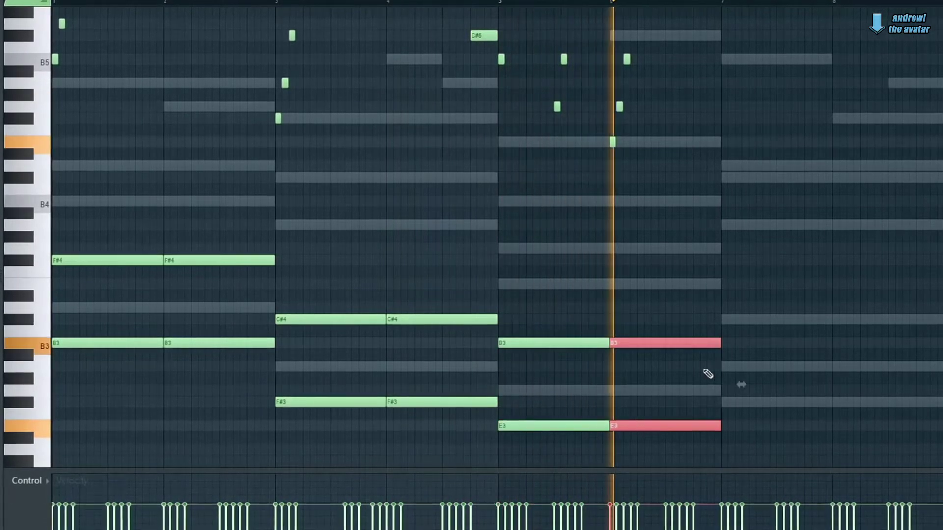
click(726, 391)
right_click(726, 393)
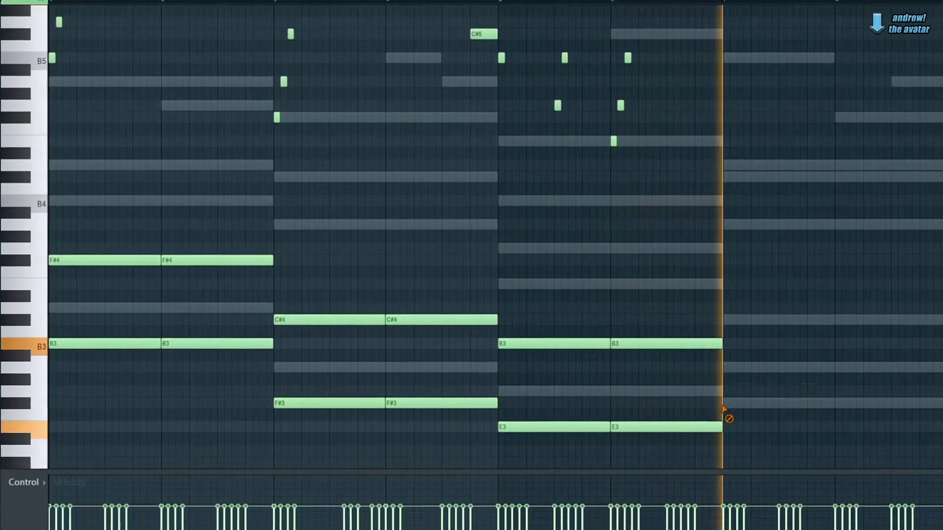
Add one-bar F#3 and C#4 notes in bar 7 and duplicate the pair into bar 8
click(725, 403)
click(729, 319)
drag(755, 292, 738, 471)
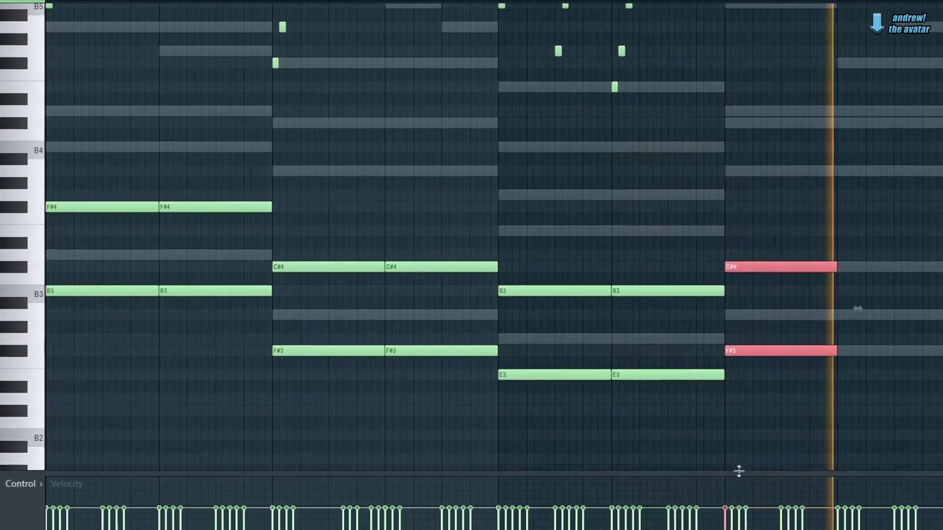
key(ctrl+b)
Write an octave-doubled descending melody of B, G, F#, E and C# over bars 1 to 4 in Serum #3 and duplicate it to bars 5 to 8
scroll(742, 230, up, 10)
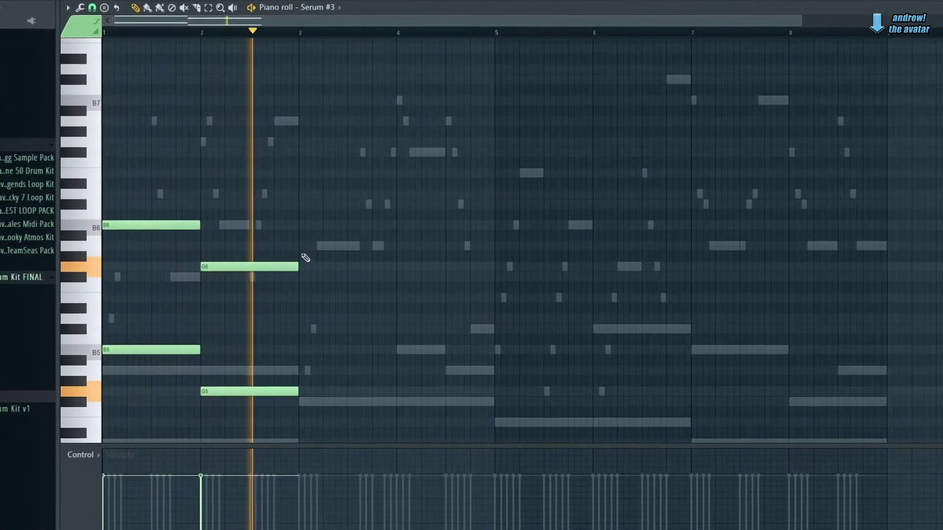
key(space)
scroll(332, 295, down, 4)
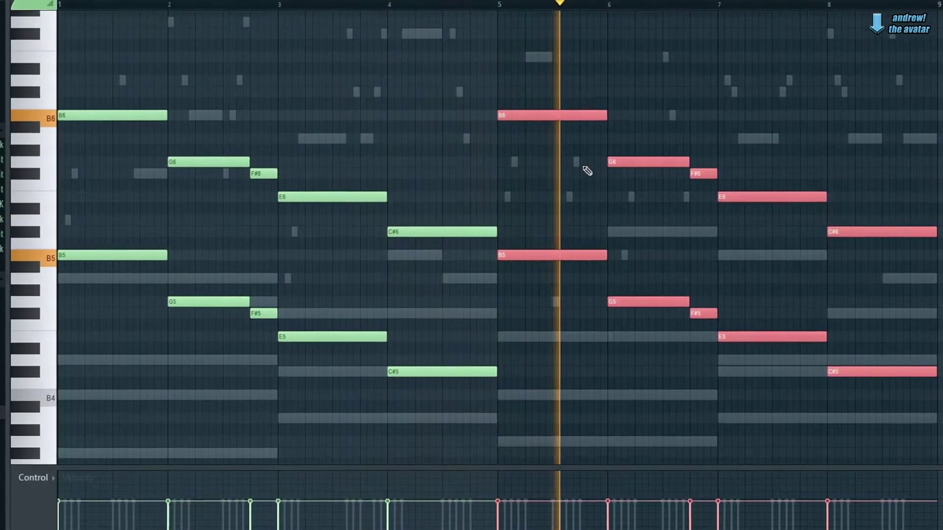
scroll(594, 167, up, 3)
scroll(740, 79, down, 1)
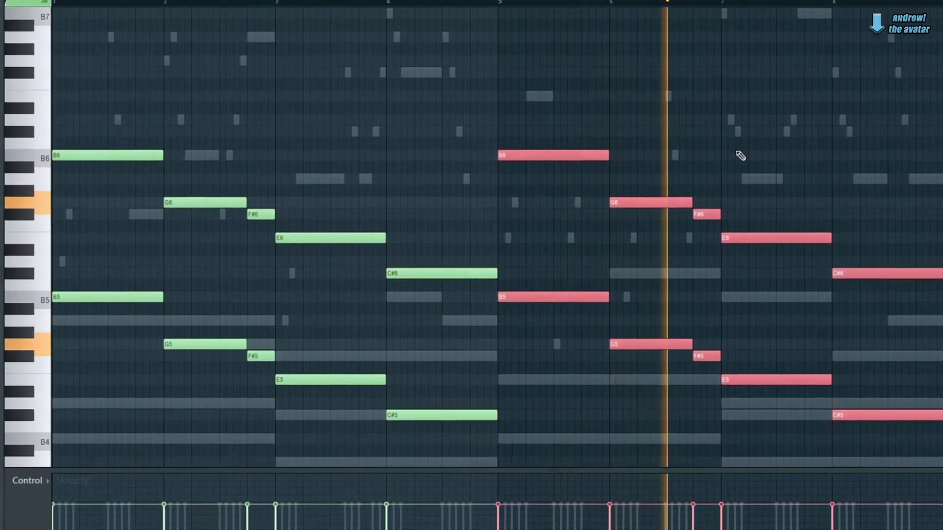
Draw a sustained B4 note from the start of bar 5 to the end of bar 8 in Serum #4
scroll(741, 156, down, 2)
click(771, 139)
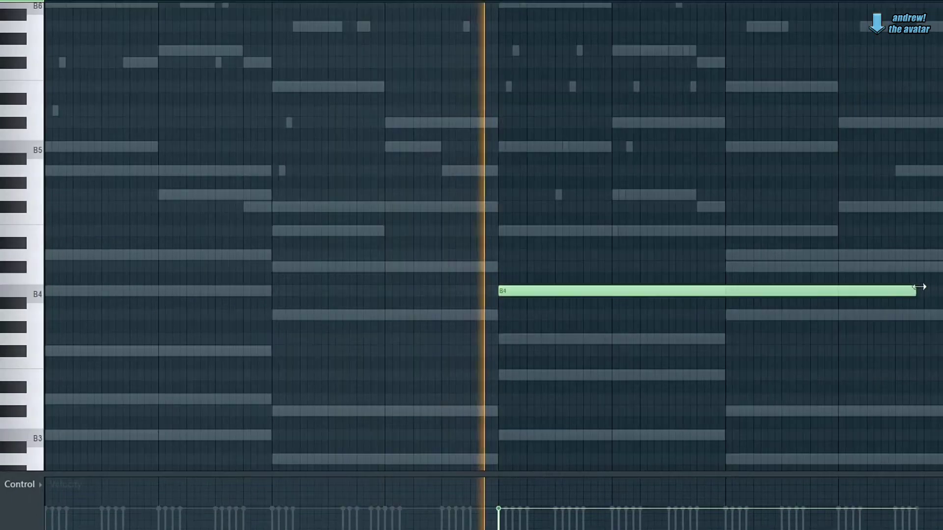
drag(919, 287, 940, 288)
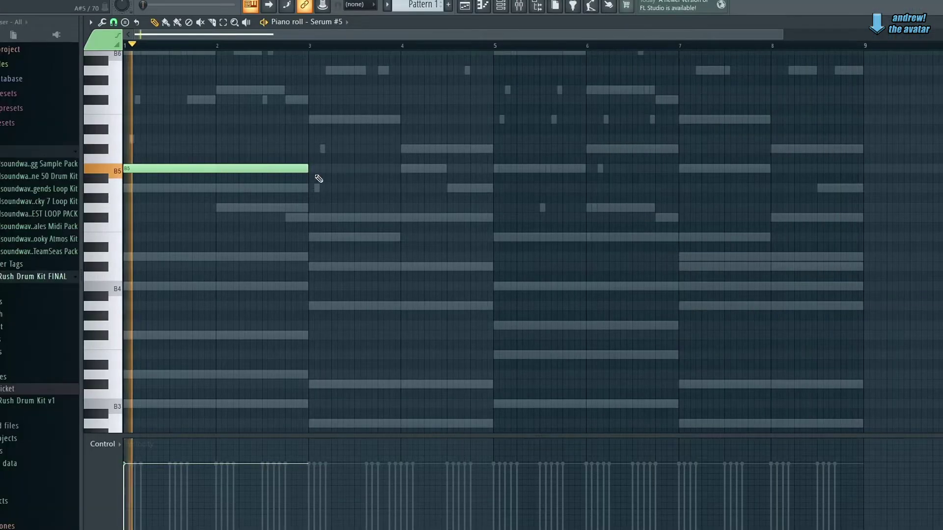
Continue the two-bar notes in Serum #5 with F#6 from bar 3, E6 from bar 5 and A5 from bar 7
scroll(319, 179, up, 4)
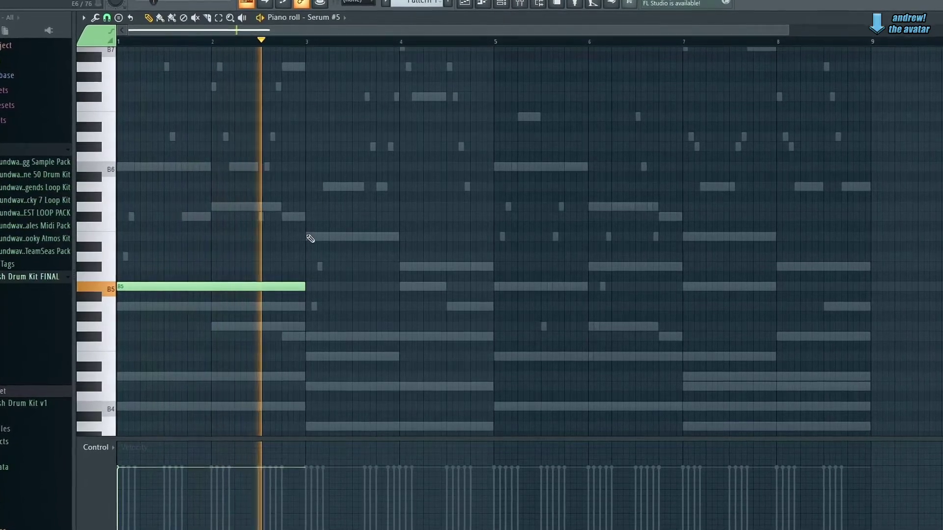
click(353, 237)
drag(416, 237, 421, 216)
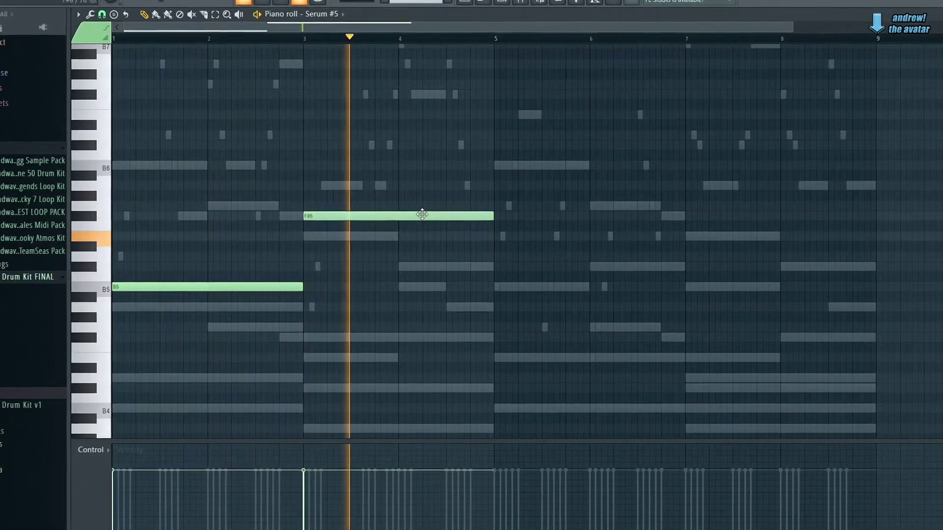
click(496, 236)
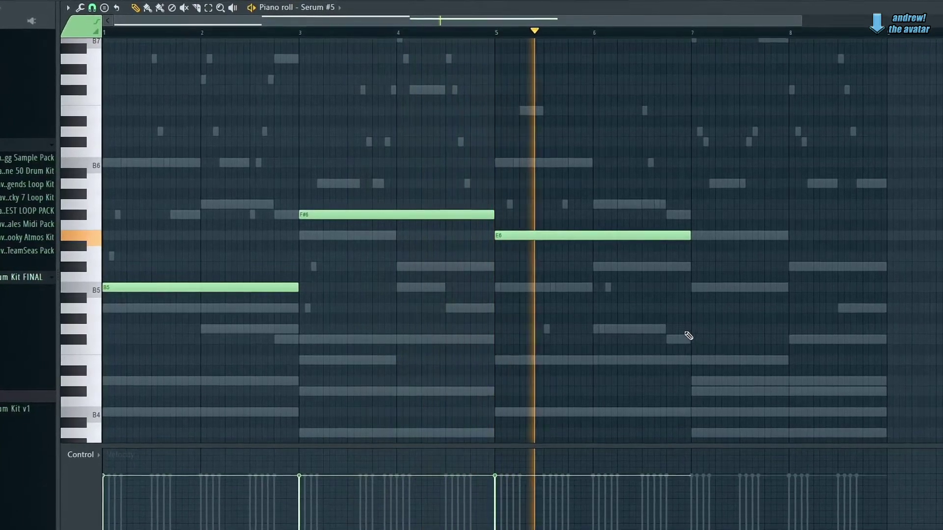
click(697, 309)
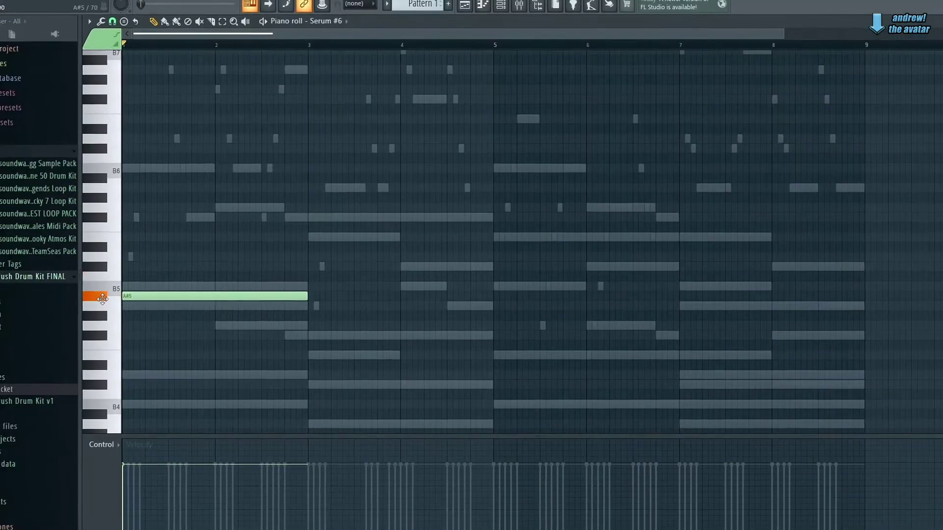
Raise the two-bar Serum #6 note to B7 and stretch it to the end of bar 8
drag(118, 289, 80, 60)
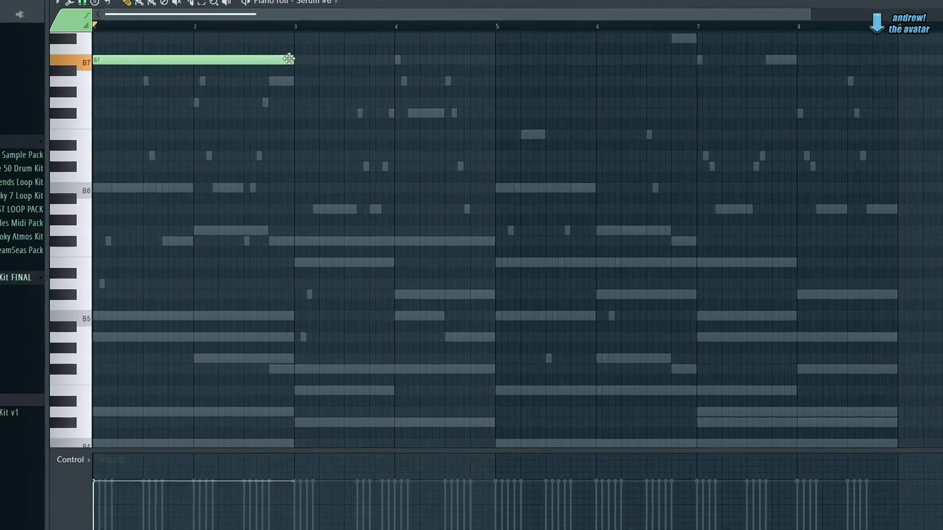
drag(297, 77, 891, 104)
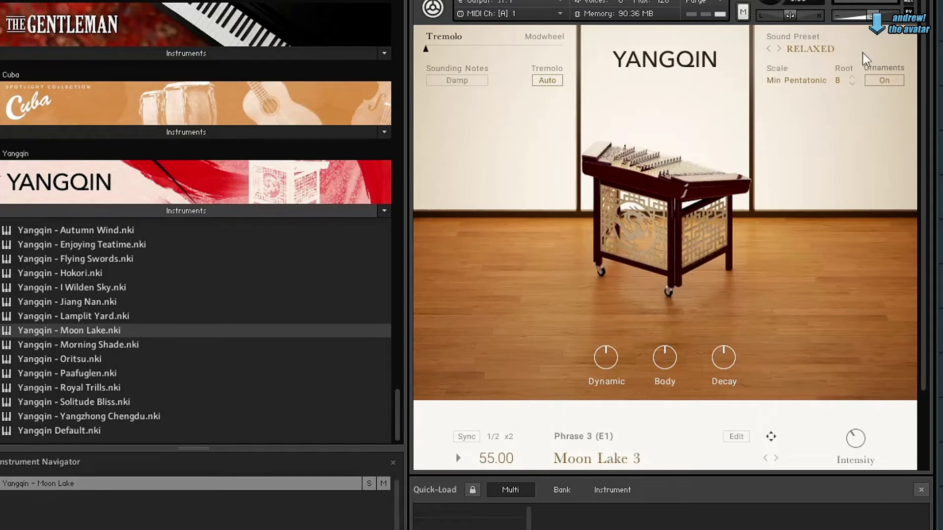
Change the Yangqin instrument's sound preset to Hyped
click(805, 50)
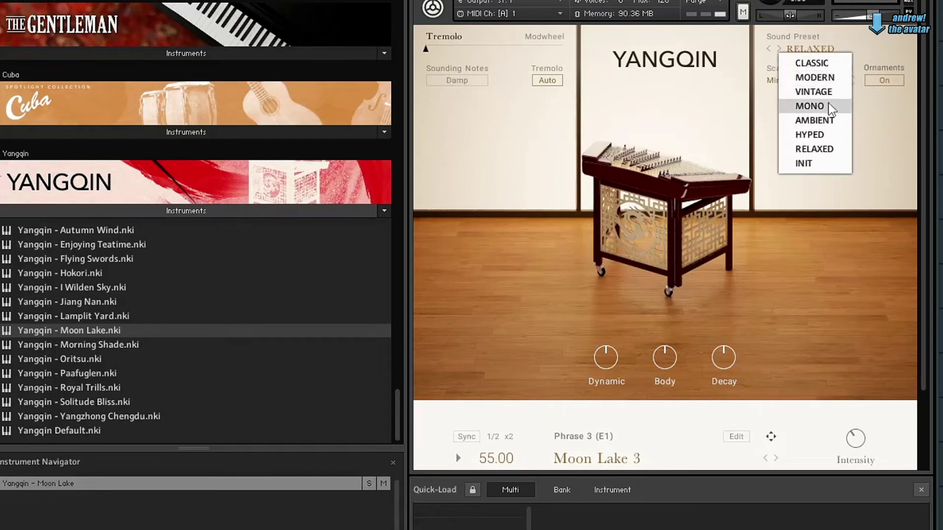
click(810, 134)
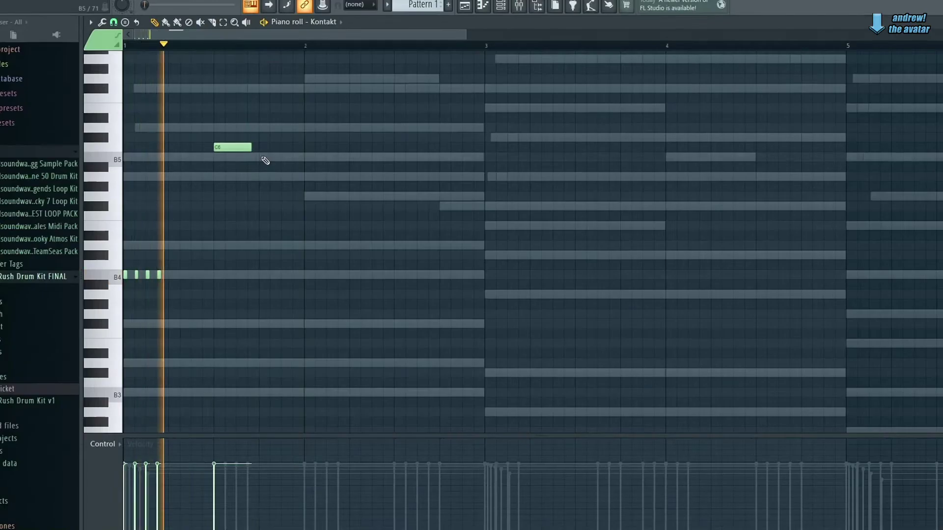
Enter a sparse pluck phrase over bars 1 and 2 in the Kontakt channel, and a descending run from C#7 to D#6 in bar 3
click(265, 155)
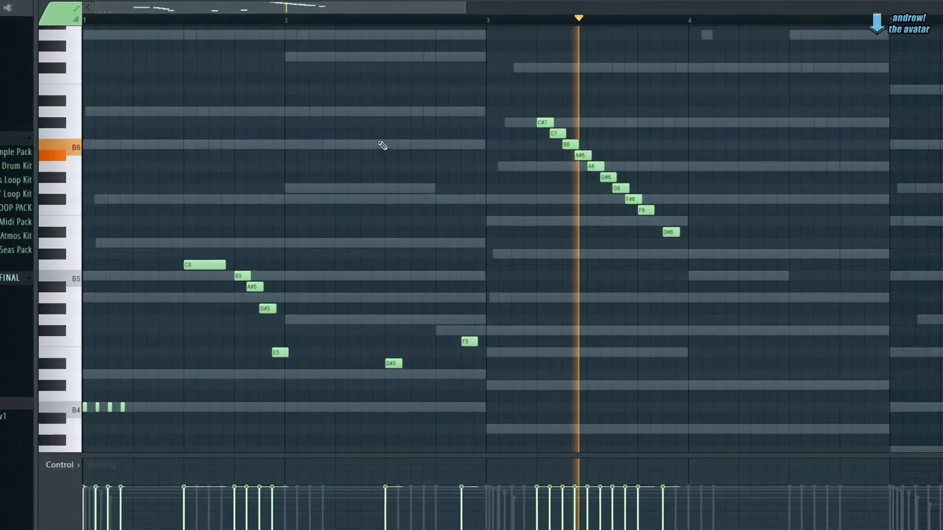
key(space)
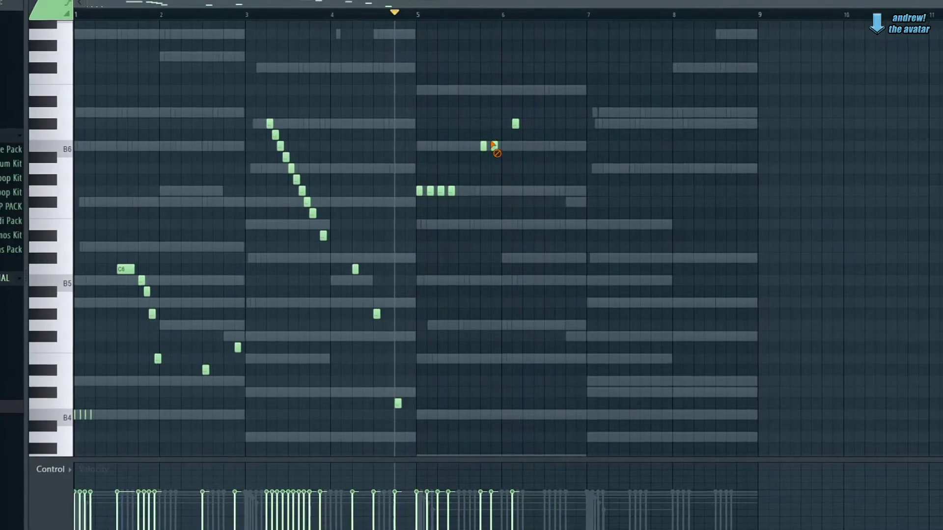
Delete the B6 and C#7 notes in bars 5 and 6 and shift the four G6 notes to the second half of bar 5
right_click(494, 146)
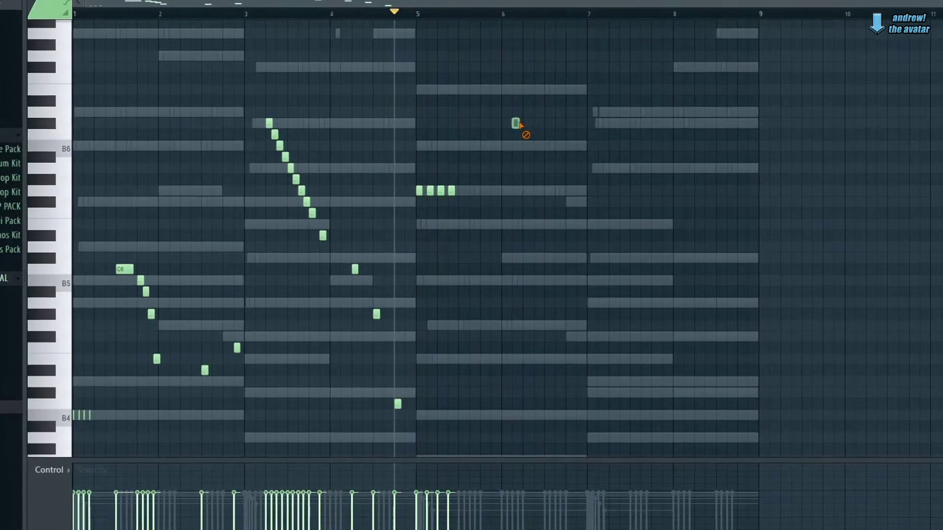
right_click(515, 123)
drag(516, 150, 462, 180)
key(space)
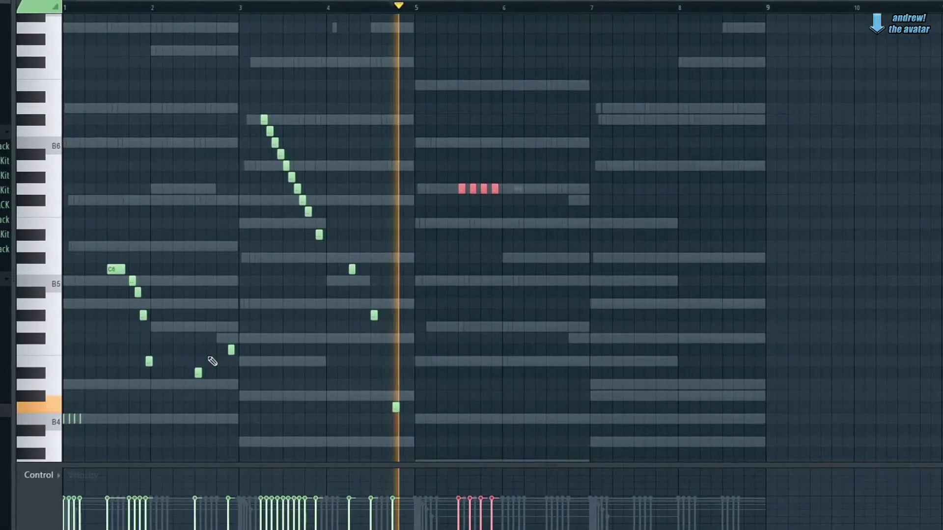
Place a copy of the four fast B4 notes on B5 late in bar 6, and add a descending phrase from D7 to D#5 across bars 7 and 8
click(118, 418)
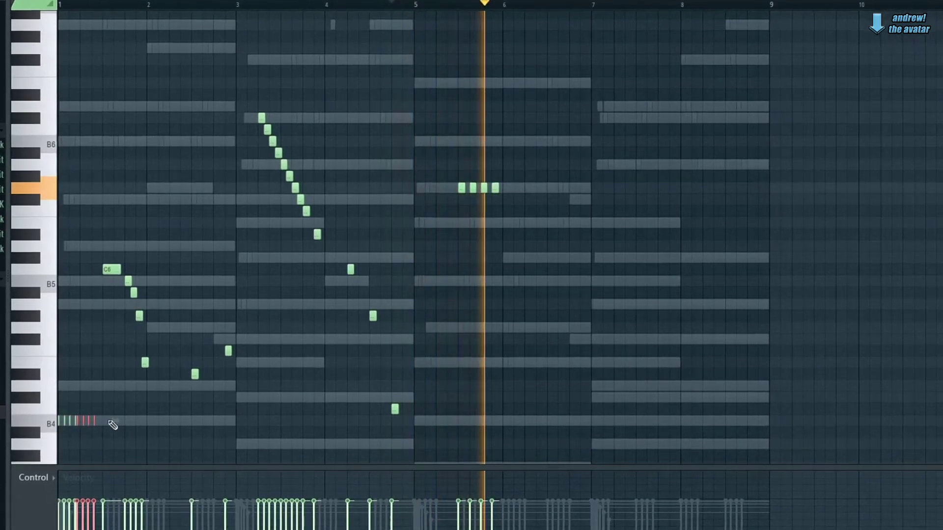
scroll(908, 382, up, 2)
drag(908, 363, 906, 376)
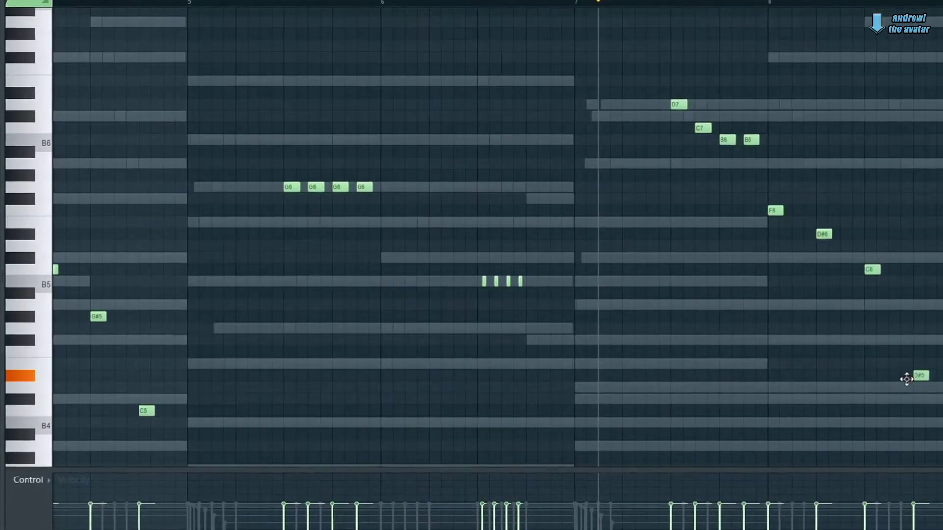
key(space)
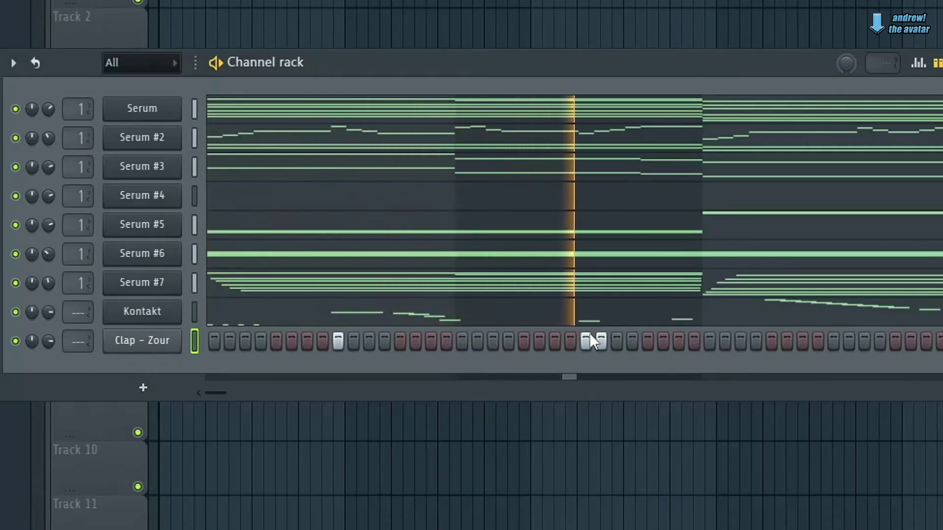
Correct the Clap - Zour pattern to hit on steps 9, 25 and 41, and open the second precomputed effects page of its sampler
click(601, 340)
click(833, 338)
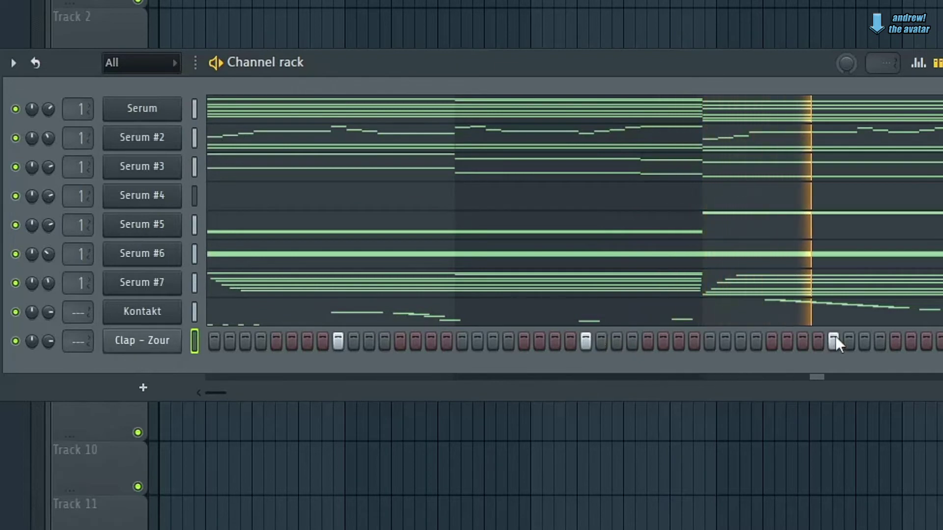
drag(235, 394, 261, 393)
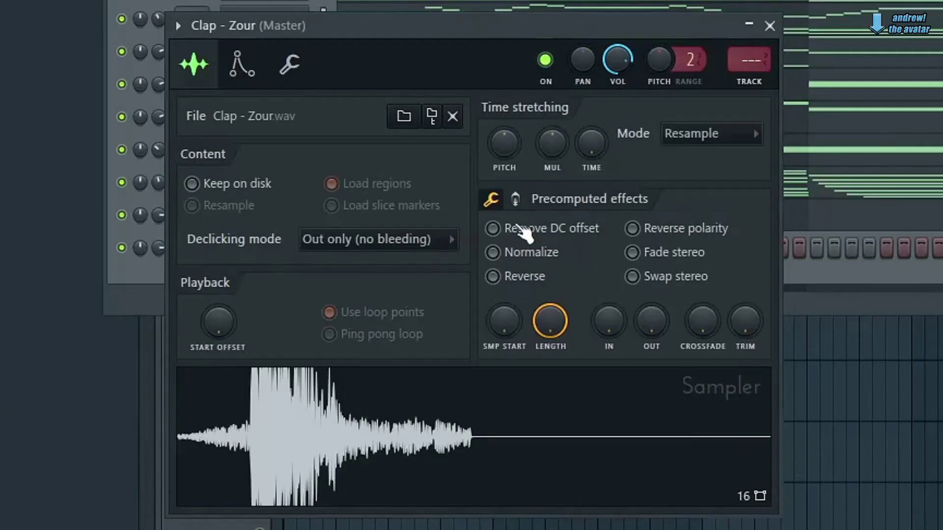
click(515, 199)
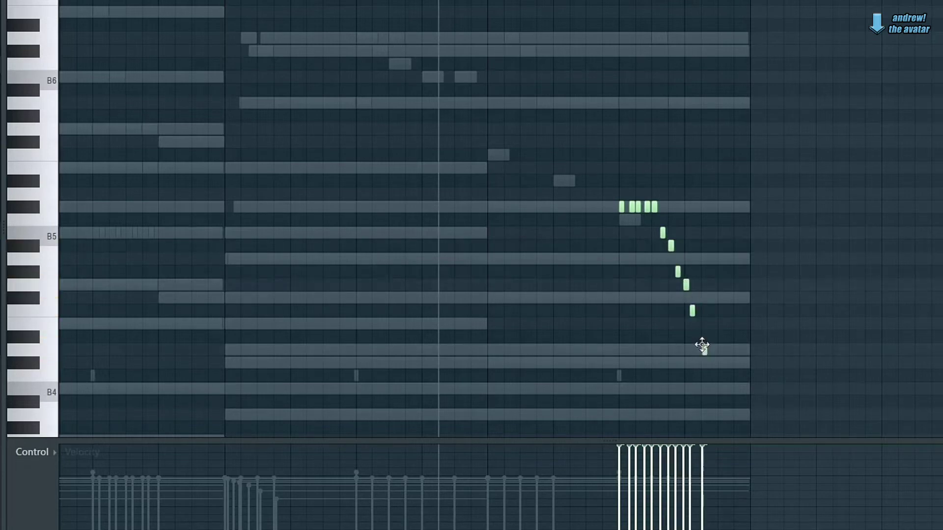
Shape a falling velocity ramp across the descending Snare - C - Malt run in the piano roll and play it back
key(space)
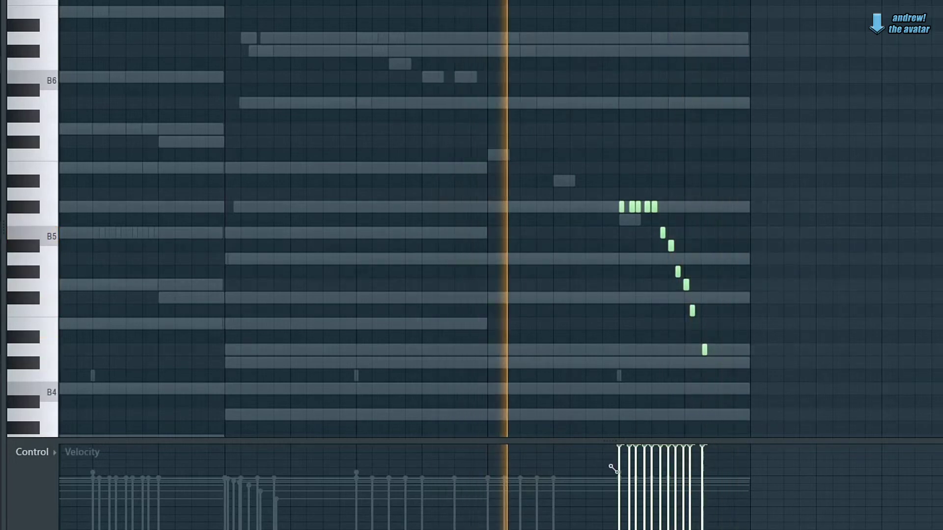
drag(613, 469, 704, 515)
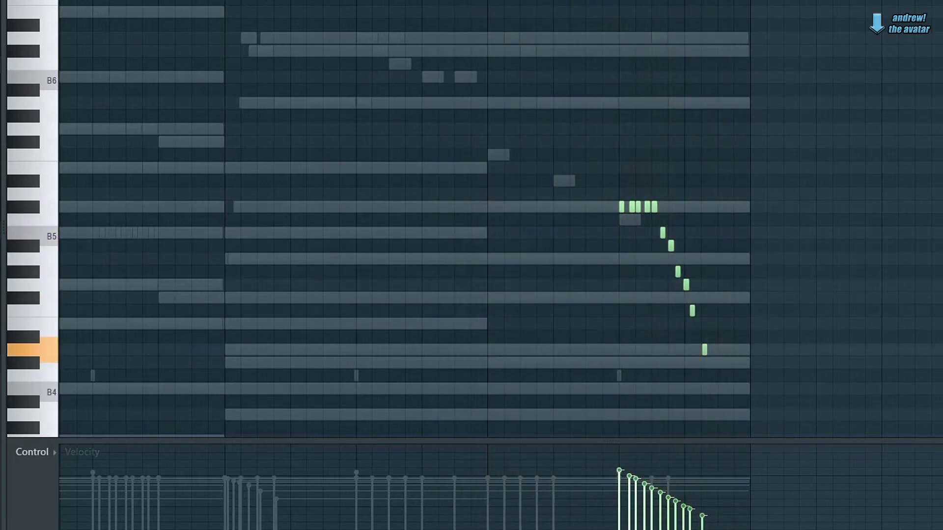
key(space)
key(space)
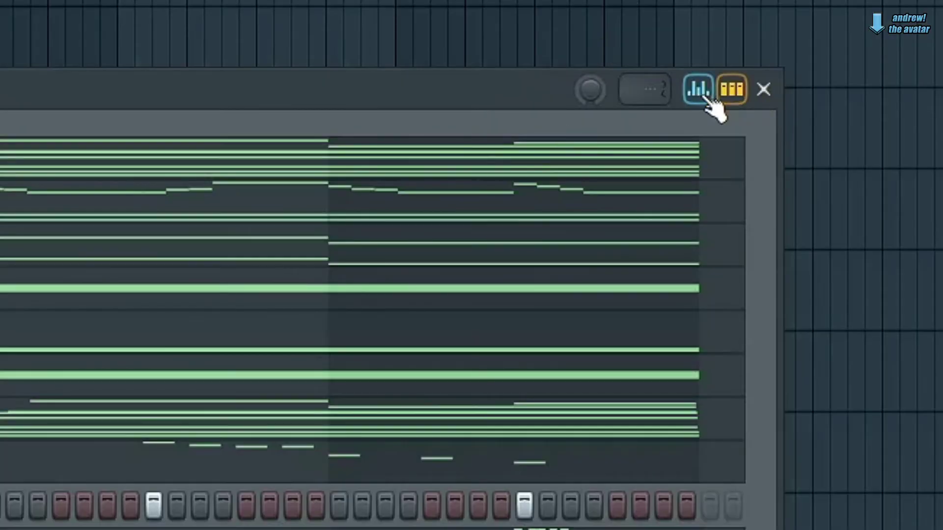
Pan the first two Perc - Peppermint hits hard to opposite sides in the step graph editor and play the pattern
click(699, 91)
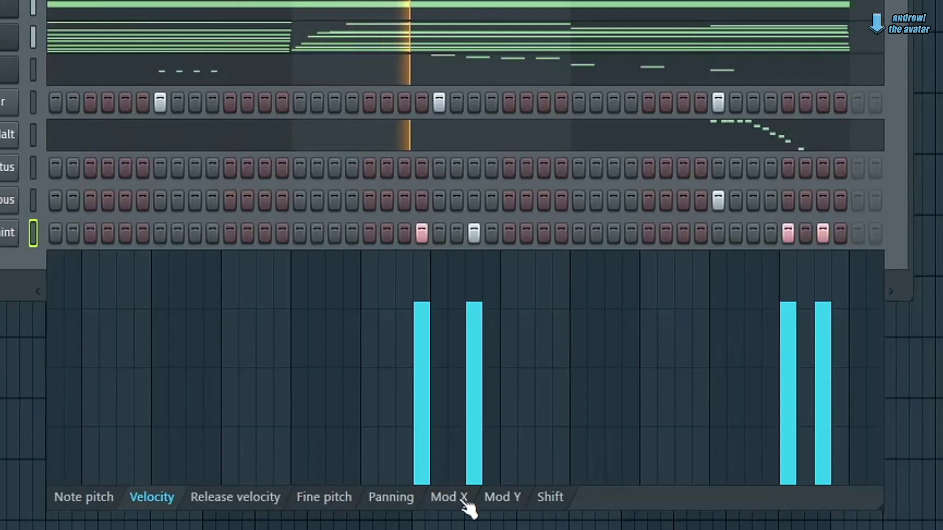
click(392, 497)
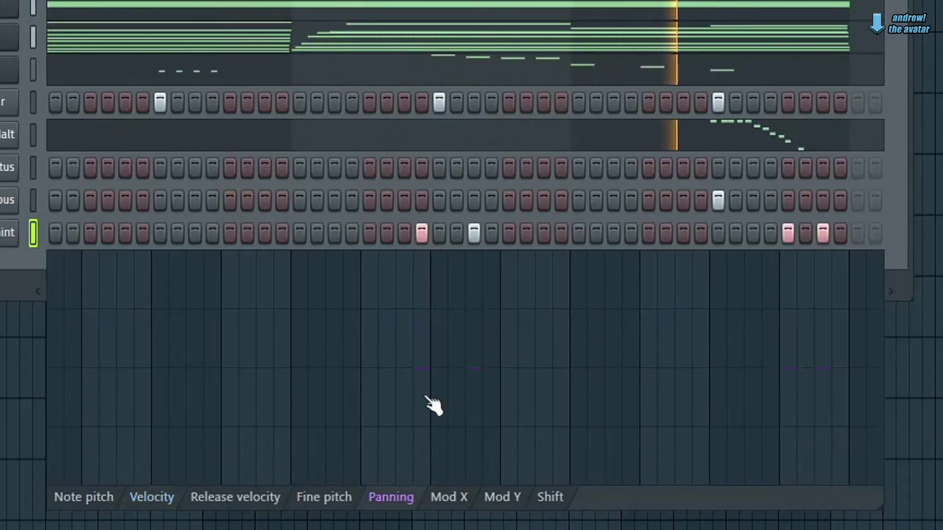
drag(432, 406, 421, 179)
drag(514, 398, 500, 528)
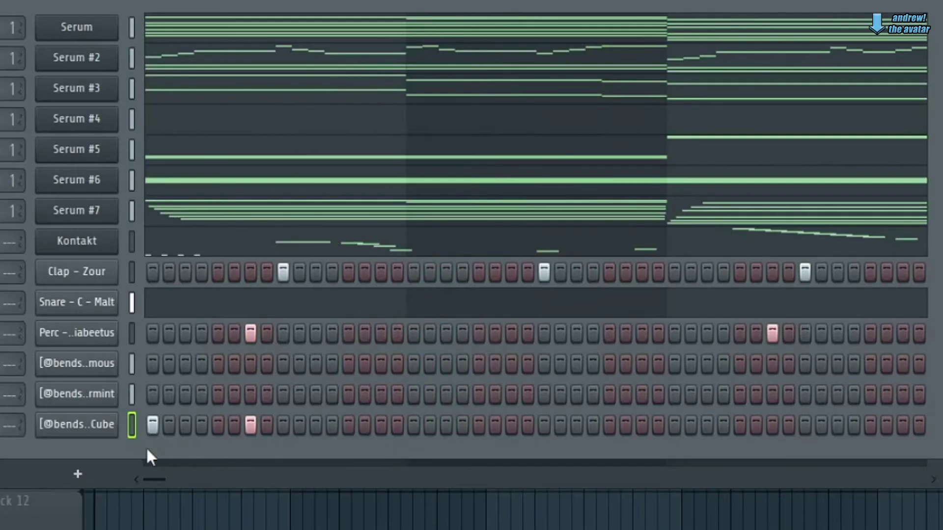
key(space)
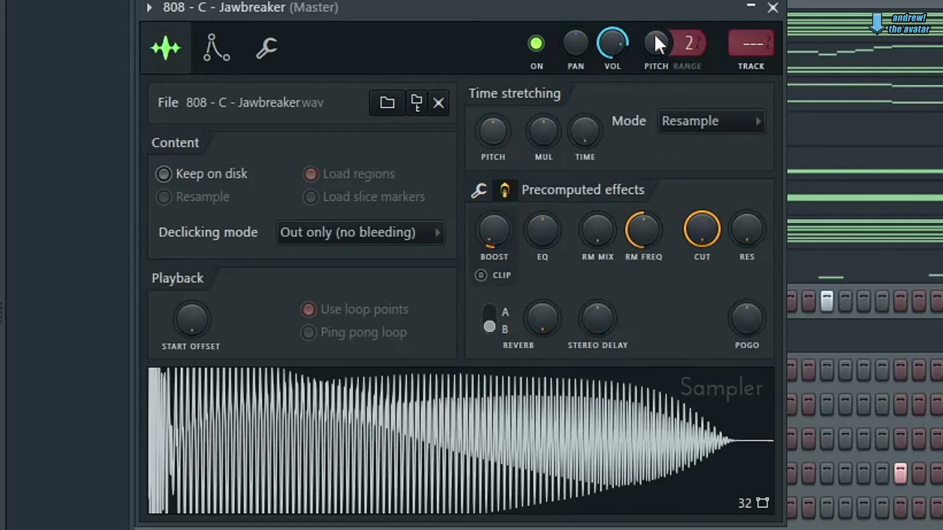
Enable the 808 - C - Jawbreaker volume envelope with maximum hold and attack, decay and release all at zero
click(216, 49)
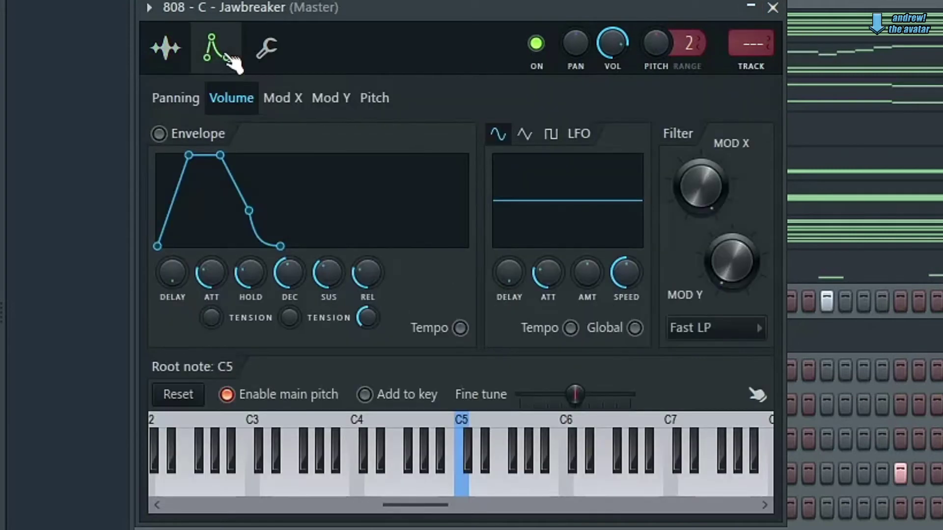
drag(212, 272, 211, 295)
click(211, 143)
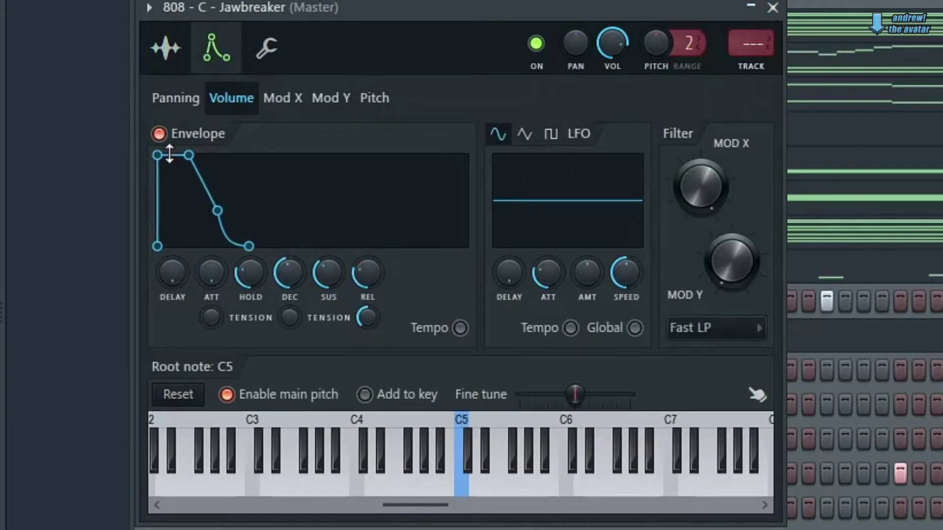
drag(169, 154, 244, 166)
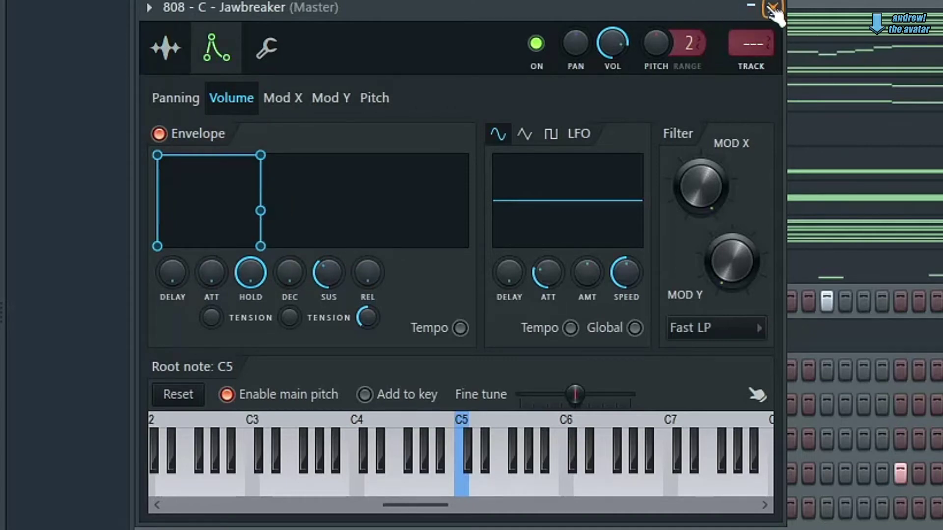
click(262, 47)
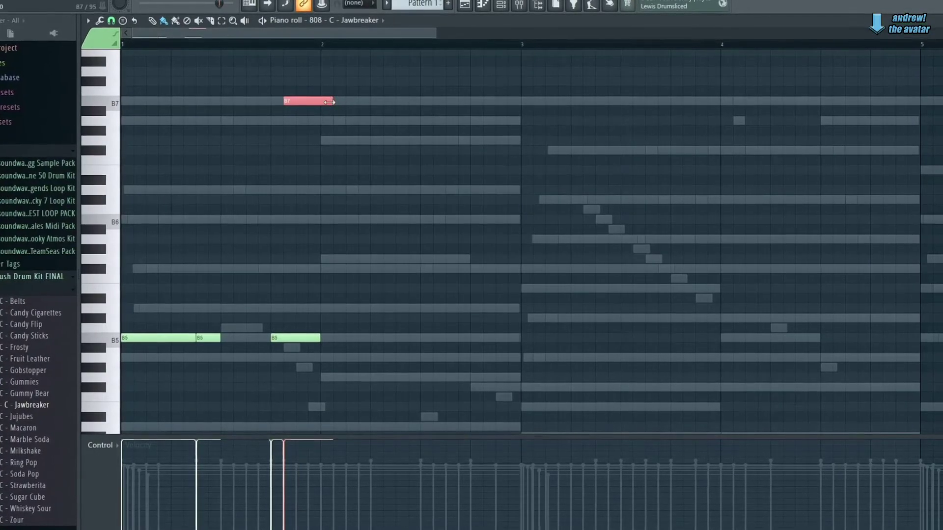
Shorten the 808's B7 note near the end of bar 1 to a 0:00:12 duration and make it a slide note
drag(329, 102, 324, 100)
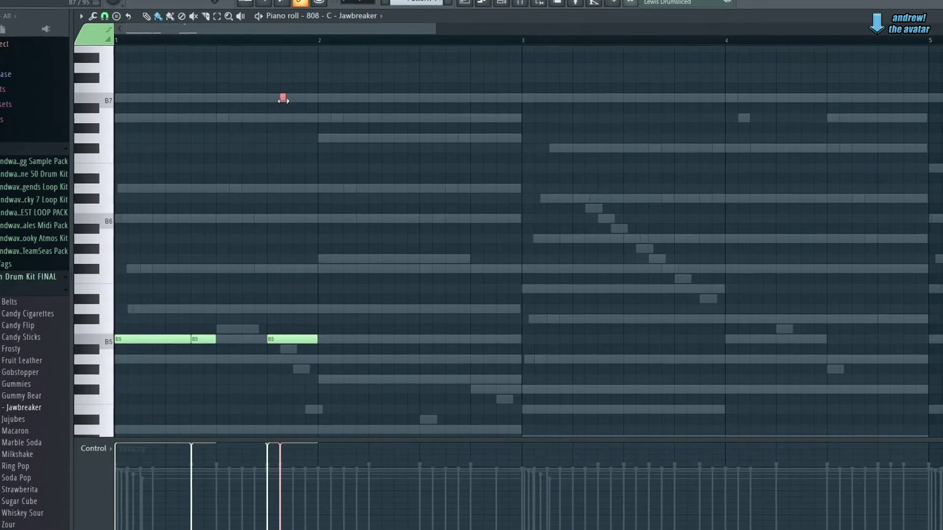
double_click(282, 99)
click(415, 241)
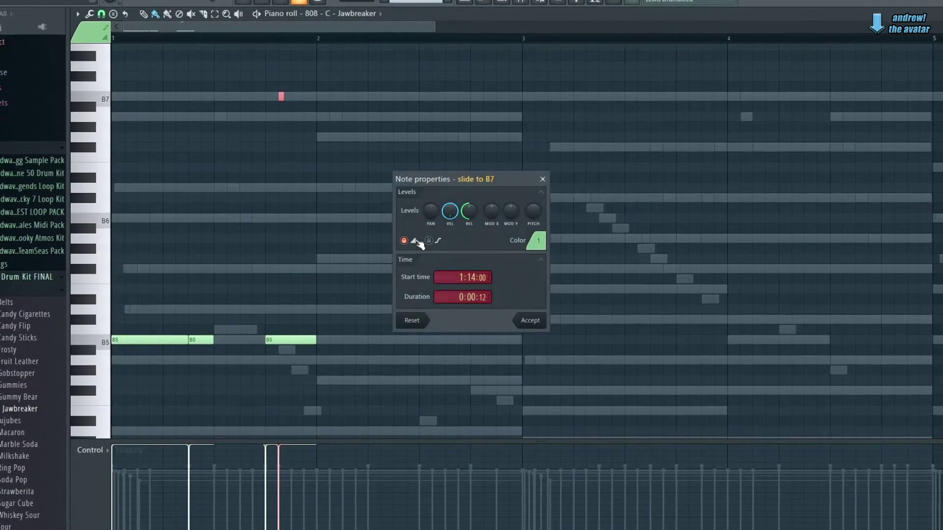
click(531, 321)
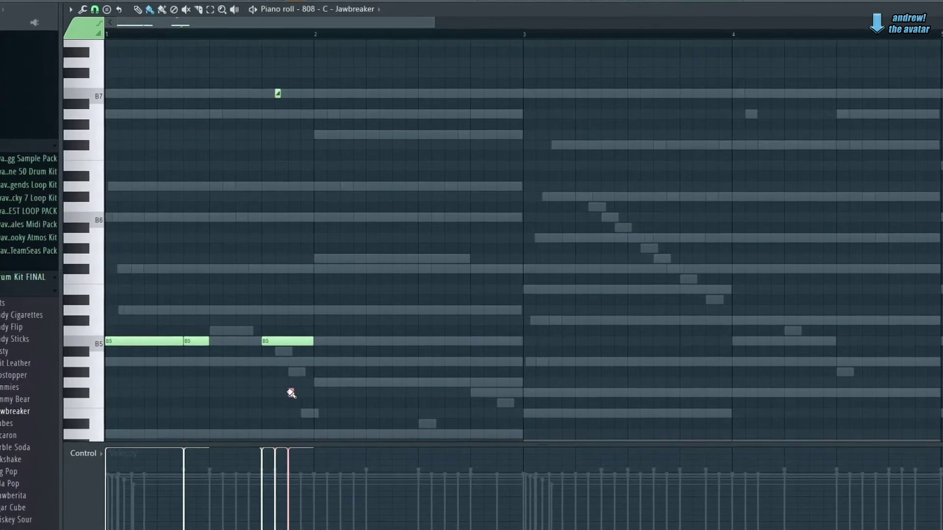
Turn the short F#5 note at 1:15:00 in the 808 part into a slide note and play the line
scroll(326, 295, down, 3)
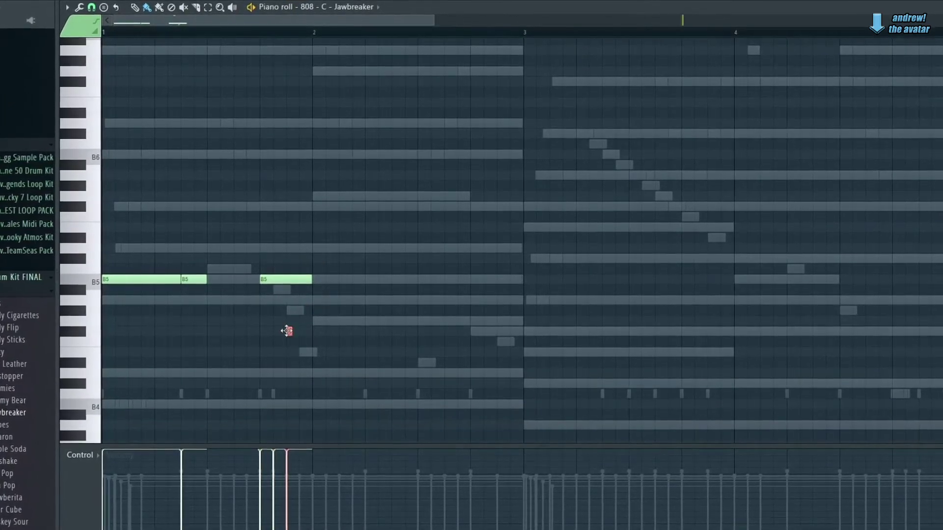
double_click(289, 332)
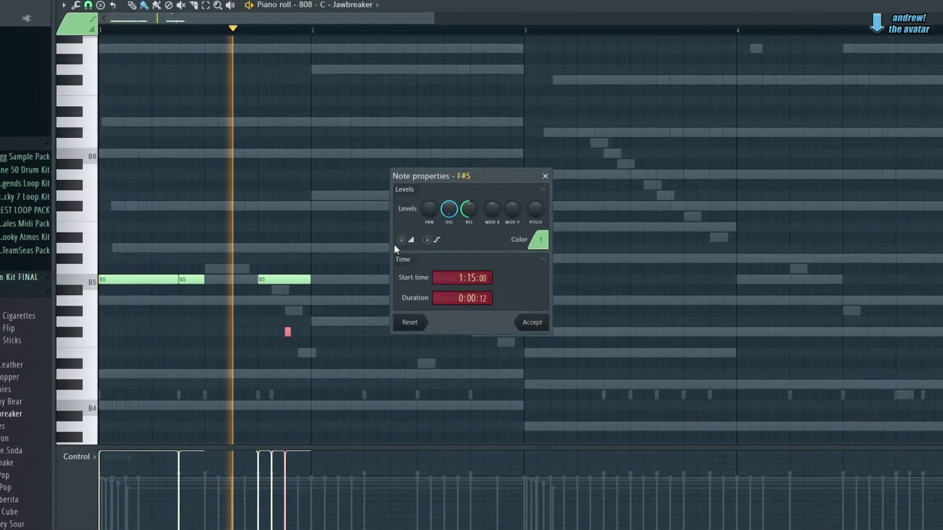
click(415, 243)
click(531, 321)
key(space)
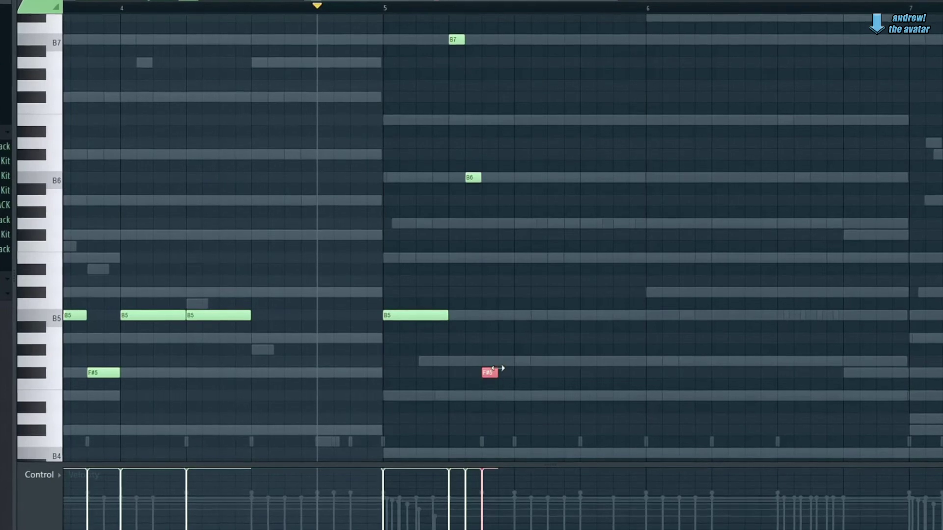
Extend the 808 line through bars 5 to 8 with F#5, B5 and B6 notes, ending on a shortened F#5 in bar 8
drag(498, 368, 514, 372)
key(space)
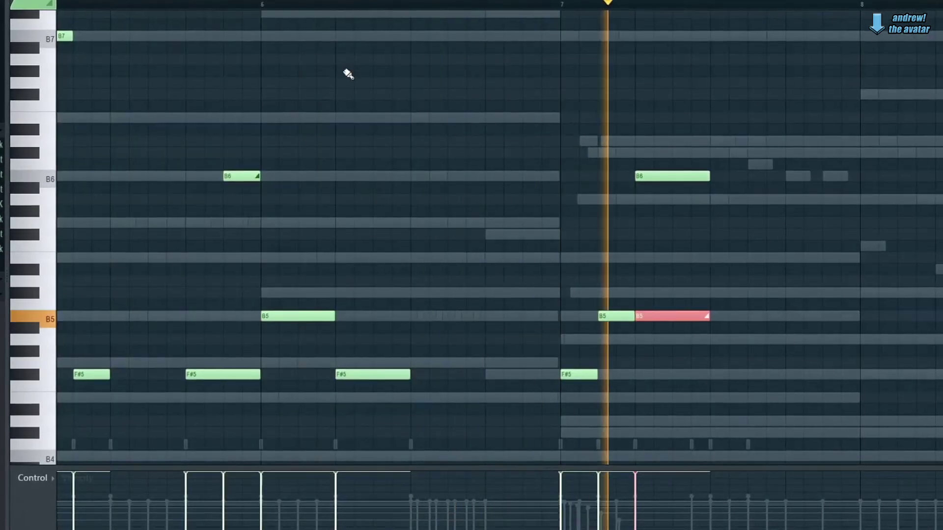
key(space)
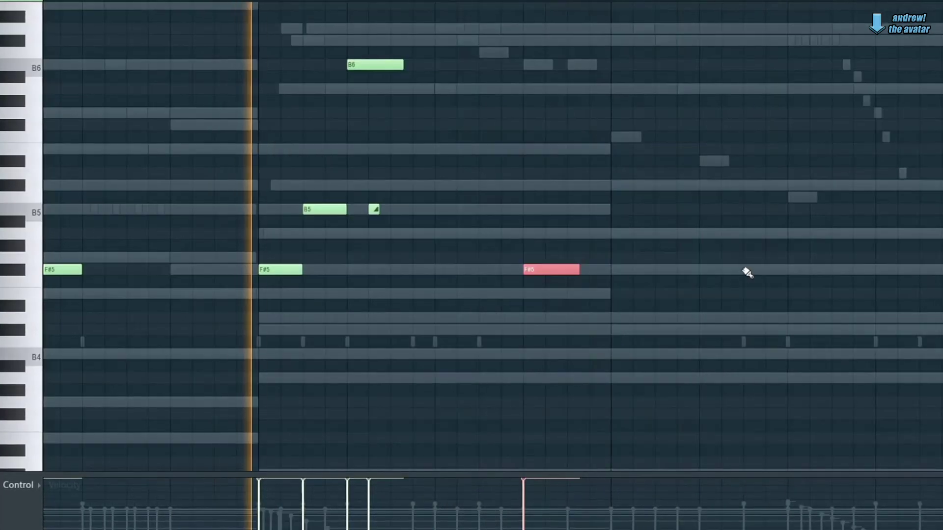
click(744, 270)
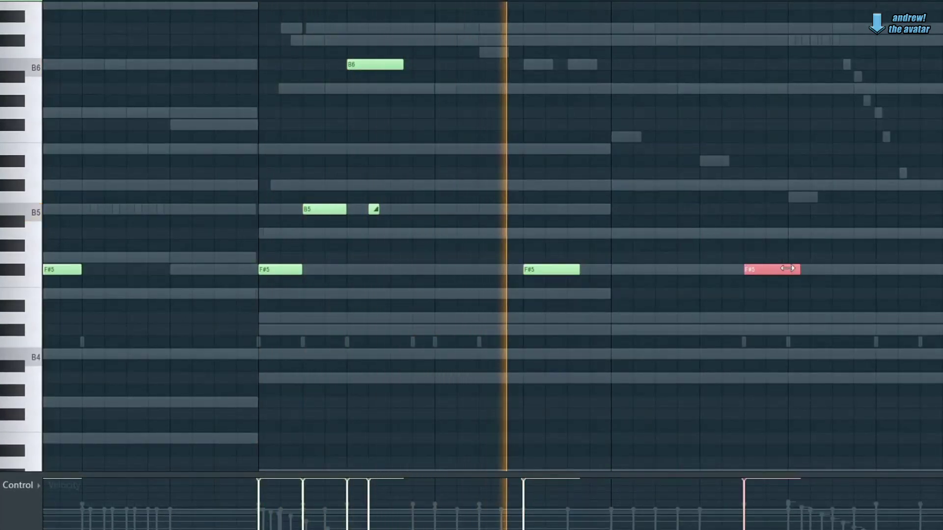
drag(799, 269, 779, 270)
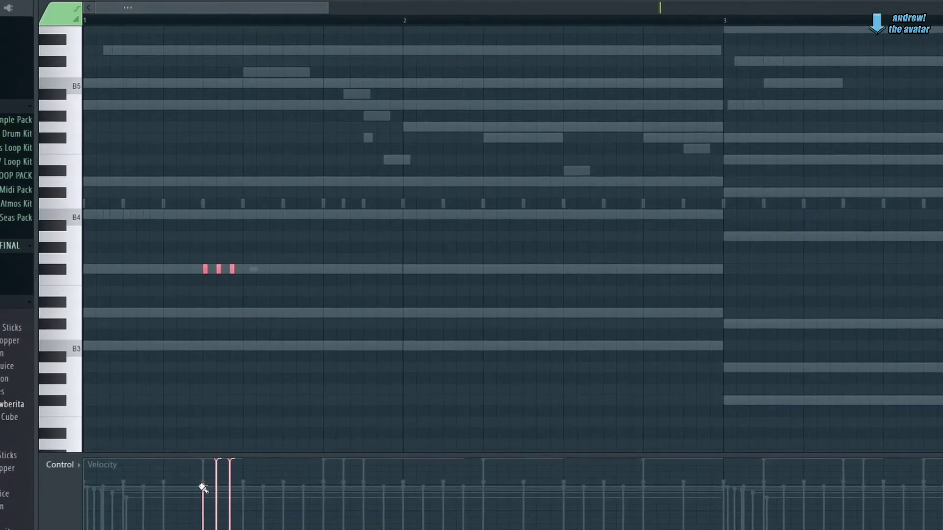
Write short rolls at different pitches with varied velocity ramps for Closed Hihat - Strawberita #2 across the pattern
key(space)
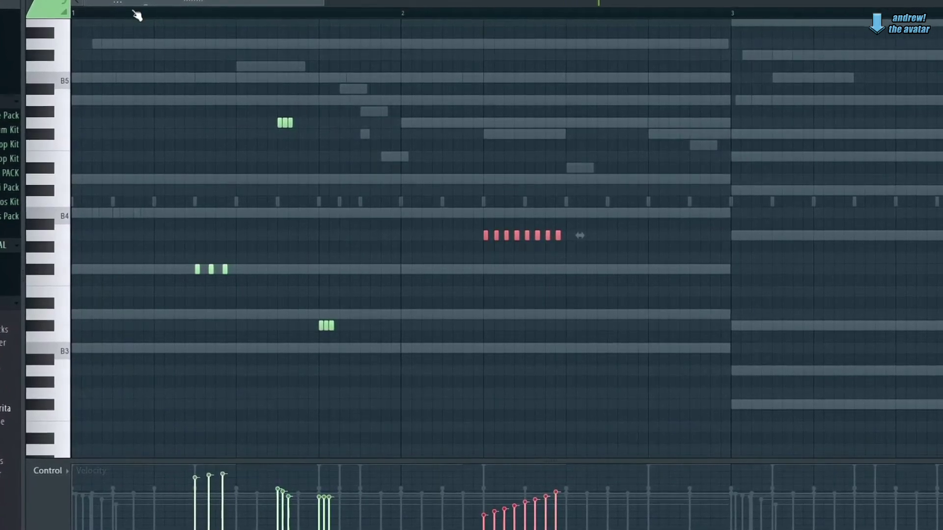
scroll(172, 4, down, 5)
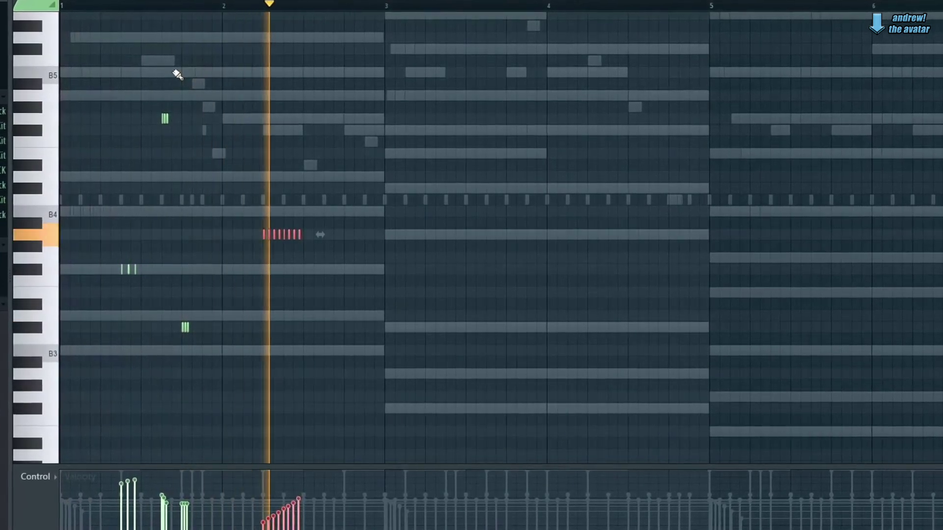
scroll(877, 183, up, 2)
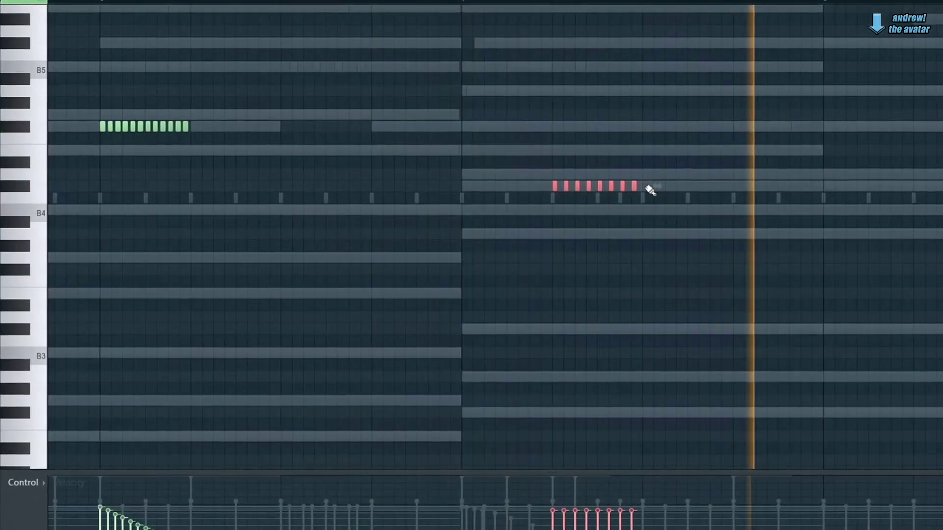
scroll(589, 4, down, 3)
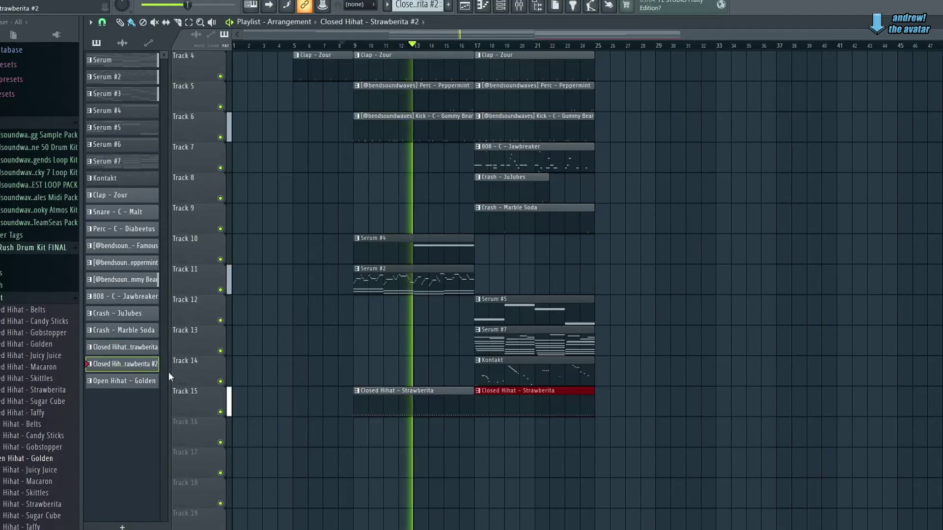
Place the Closed Hihat - Strawberita #2 pattern on Track 16 of the playlist, spanning bars 17 to 25
click(480, 434)
drag(496, 432, 492, 432)
click(584, 439)
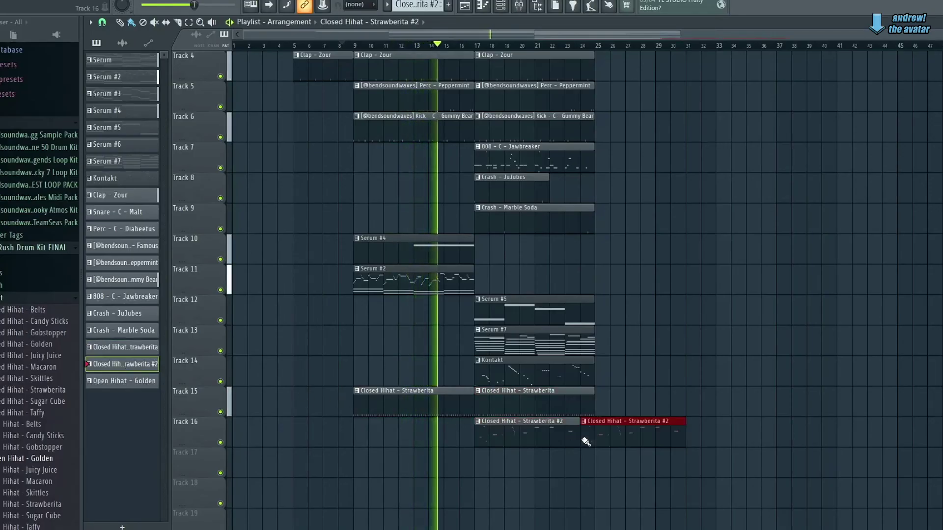
right_click(590, 442)
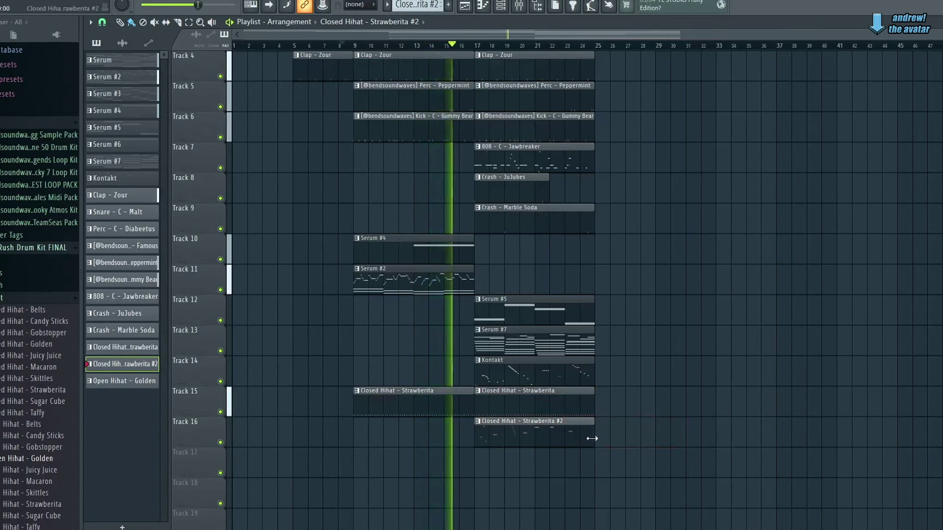
Add another Closed Hihat - Strawberita #2 clip on Track 19 at bar 41
scroll(665, 331, up, 3)
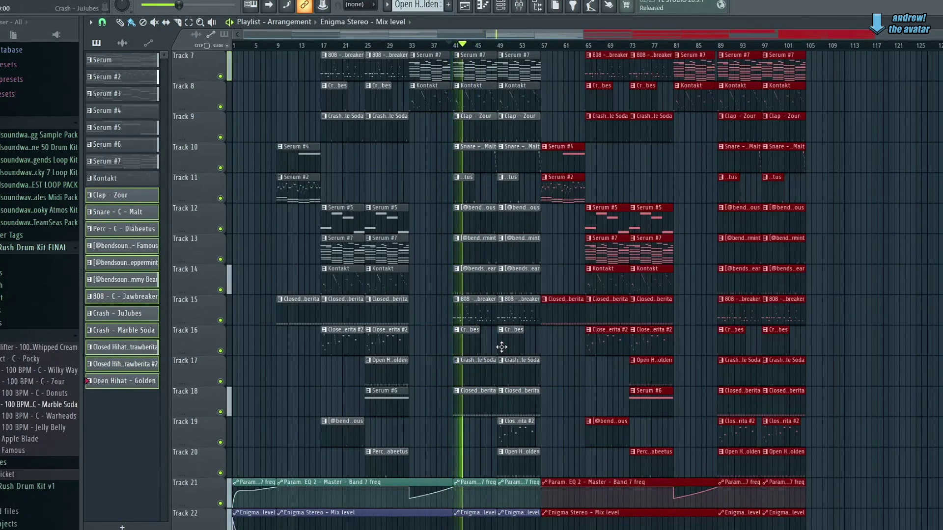
click(501, 426)
click(451, 427)
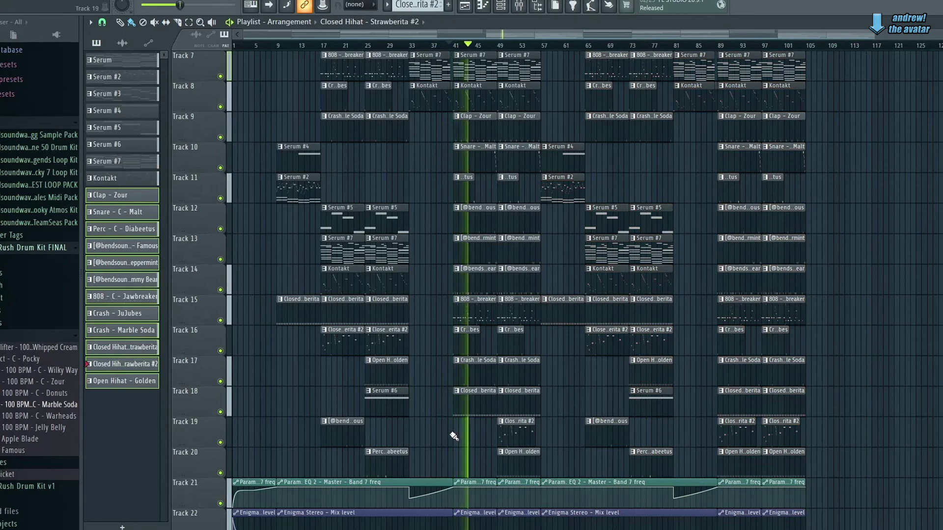